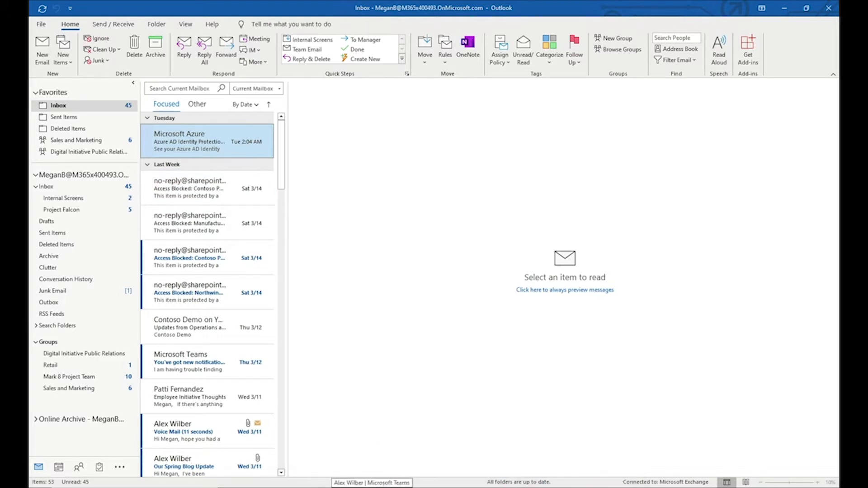
Step: Switch to Microsoft Teams and send a "Hi" greeting followed by the contact's full name in the open chat
left_click(372, 485)
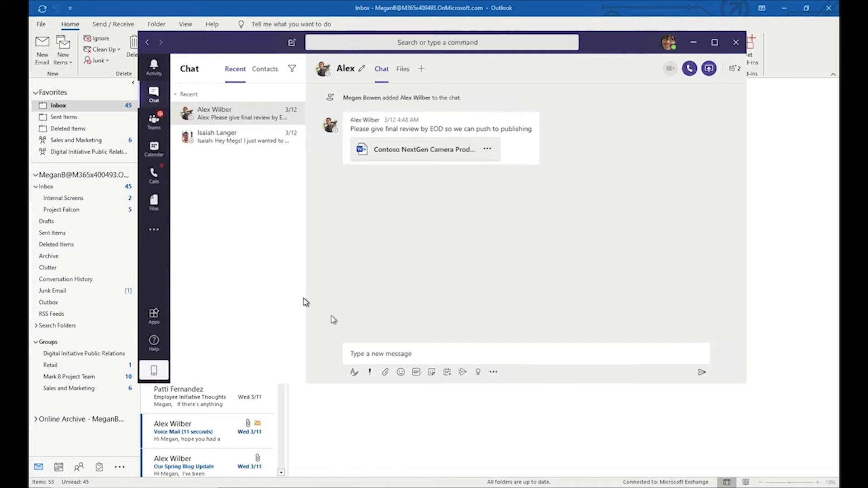
left_click(384, 348)
type("Hi Alex Wilber")
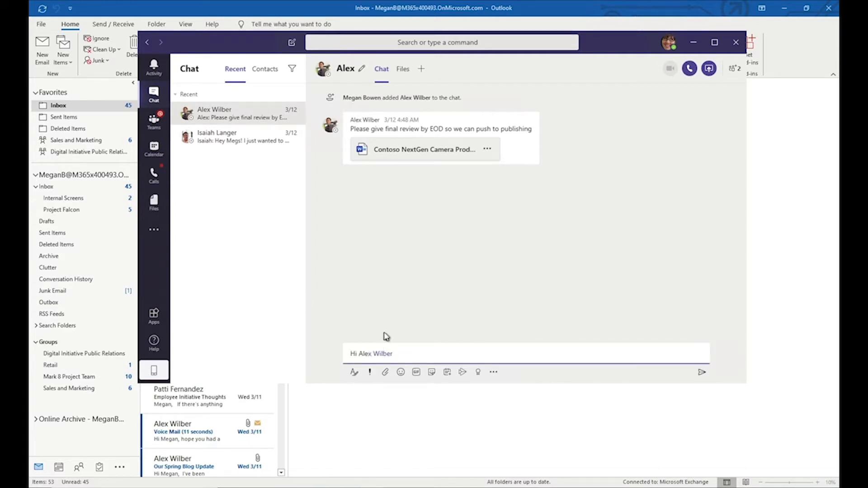
key("Return")
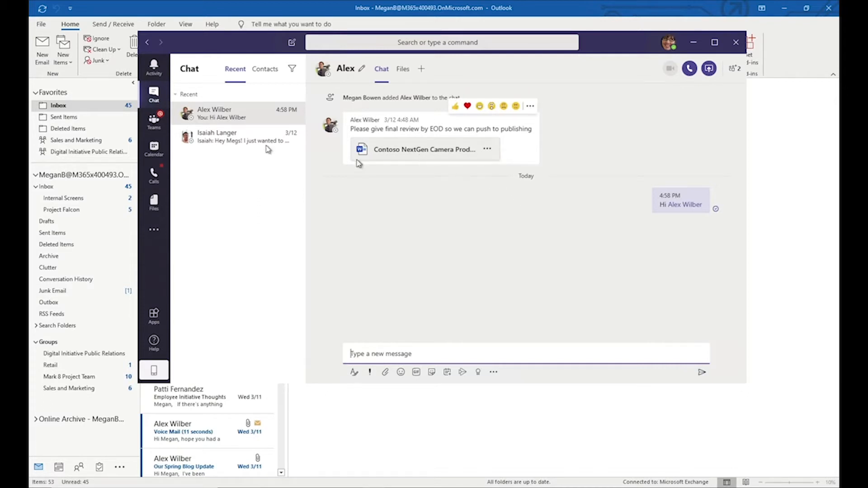
Step: Add the first chat's contact to the other recent chat without including chat history, and send "Hi there" to the group
left_click(207, 138)
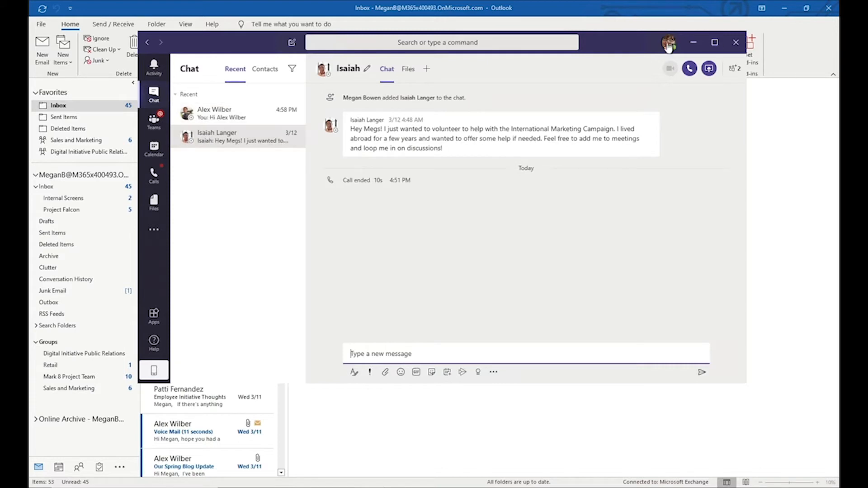
left_click(725, 75)
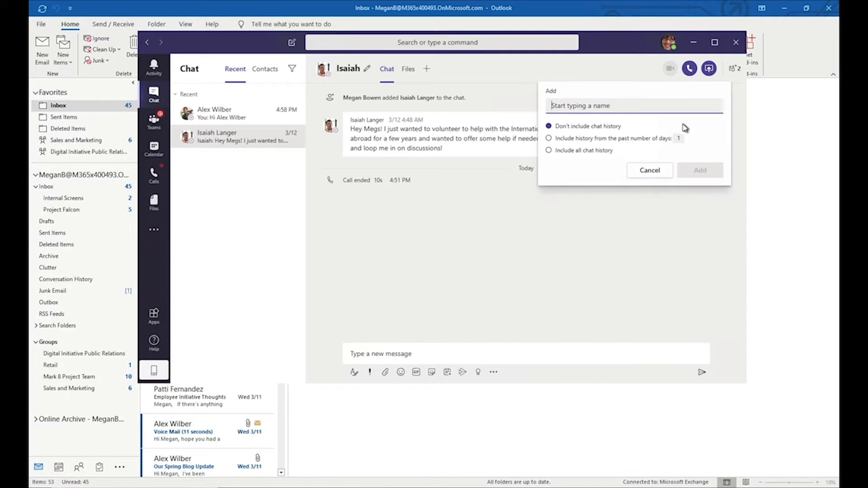
type("alex")
left_click(661, 131)
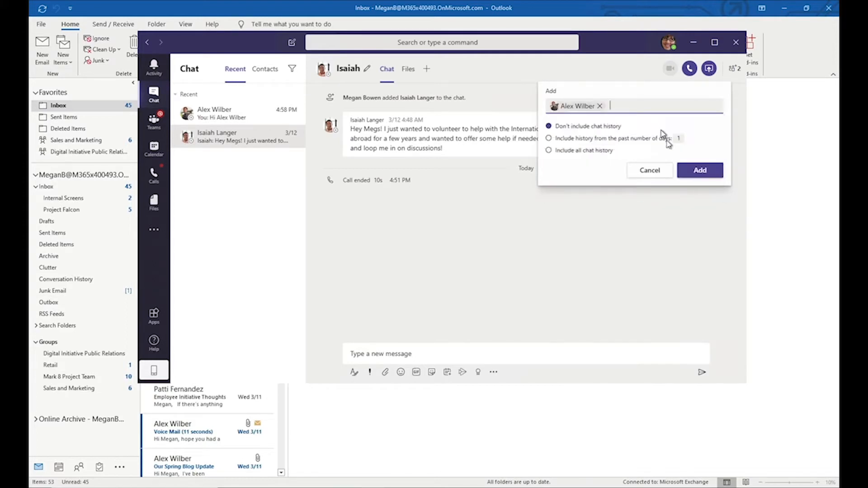
left_click(699, 170)
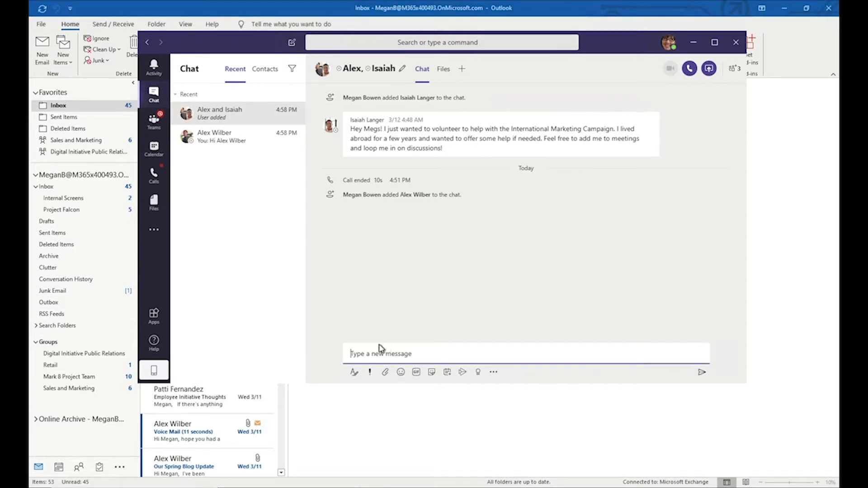
type("Hi there")
key("Return")
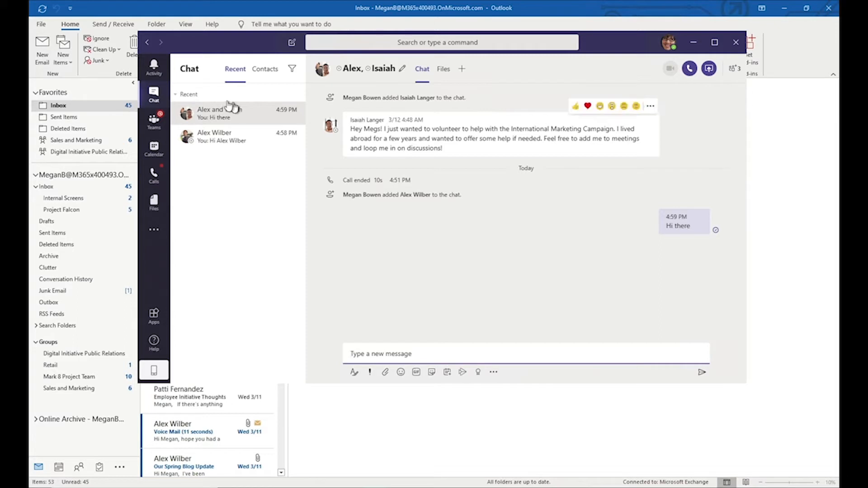
Step: Post "Start conversation" as a new conversation in the Contoso team's General channel
left_click(158, 129)
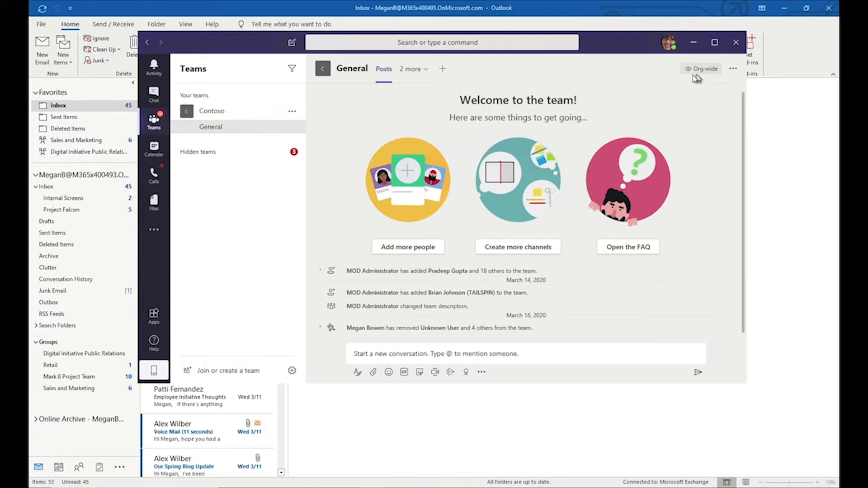
mouse_move(701, 71)
left_click(396, 353)
type("S")
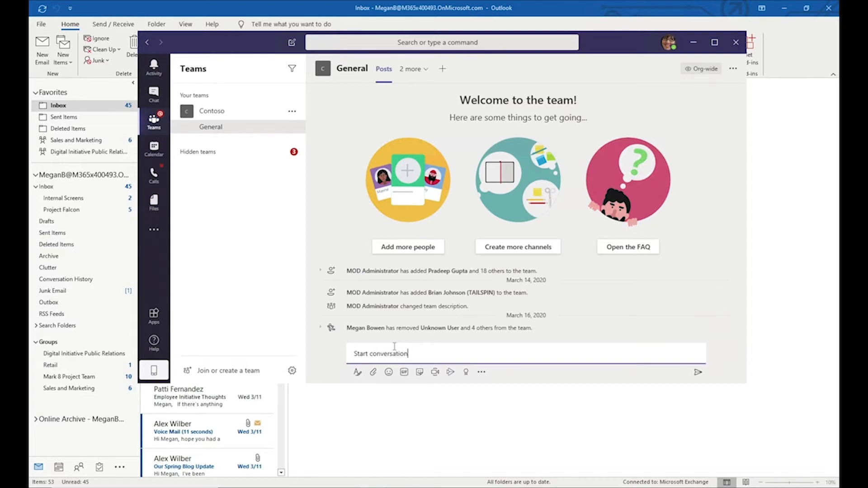
type("tart conversation")
key("Return")
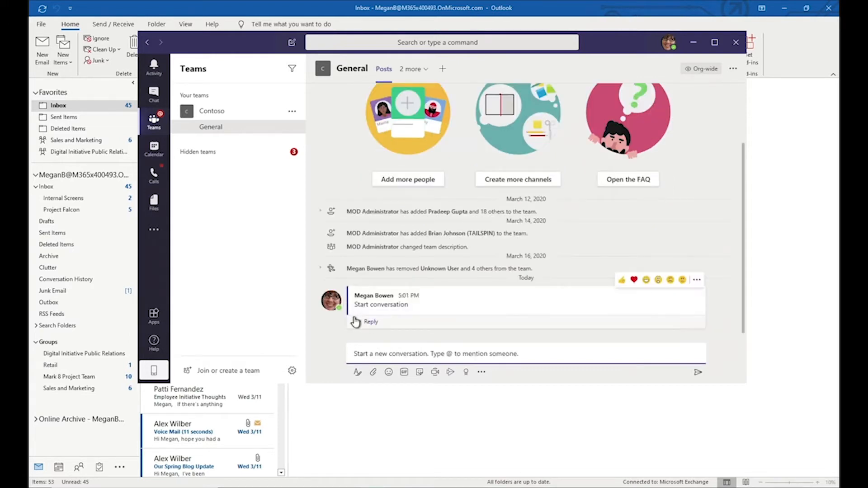
Step: Answer the "Start conversation" post in its thread with the text "Reply"
left_click(407, 316)
type("Reply")
key("Return")
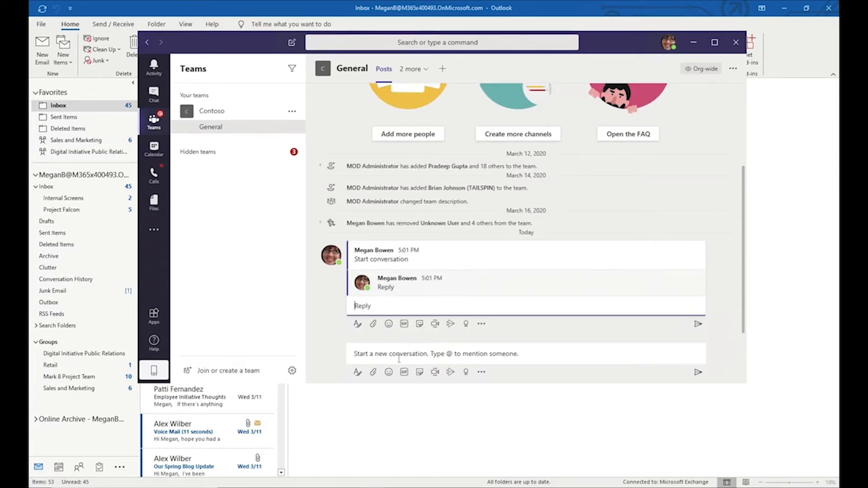
Step: Search the GIFs for "fun" and post the "fun fun fun" GIF as a new conversation in the Contoso General channel
left_click(404, 371)
type("fun")
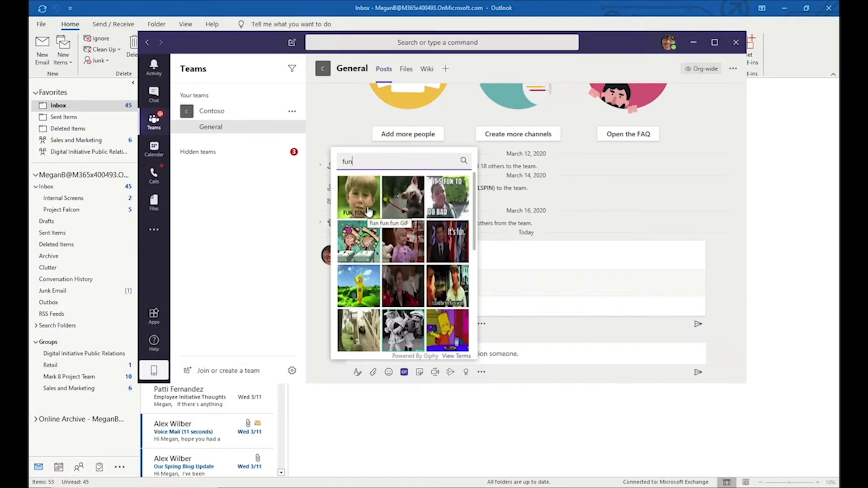
left_click(370, 213)
key("Return")
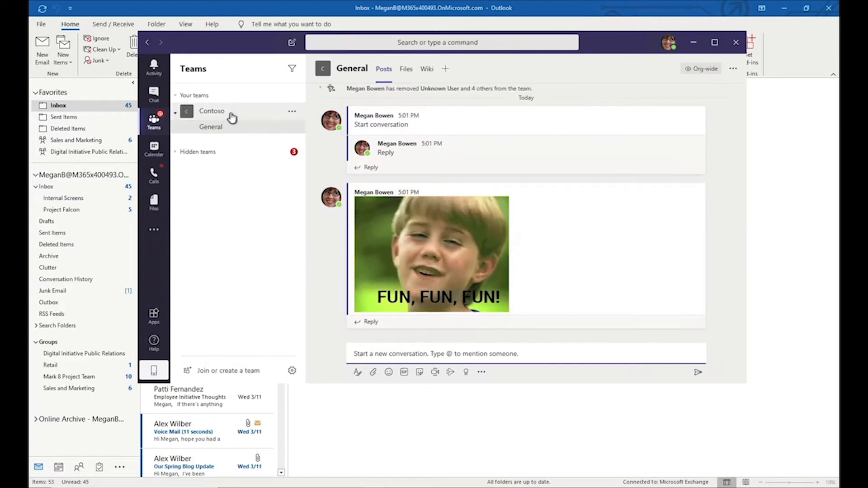
Step: Expand the hidden teams and show the files of the Mark 8 Project Team's Design channel
left_click(178, 153)
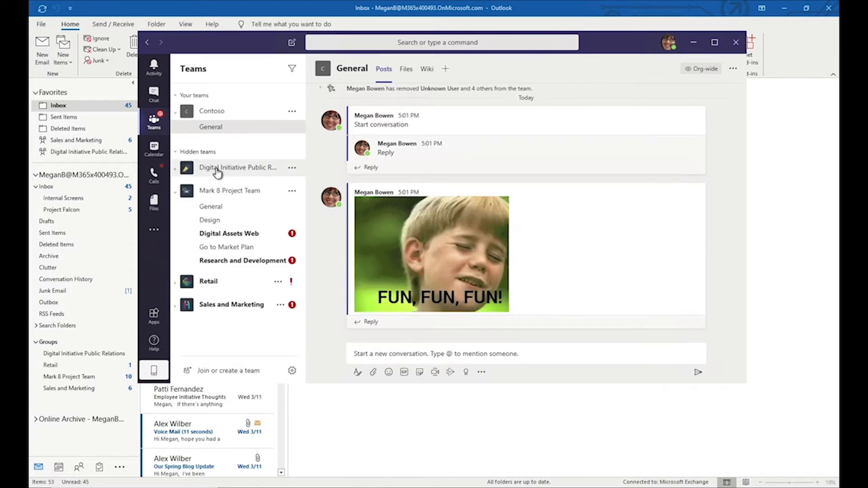
left_click(225, 206)
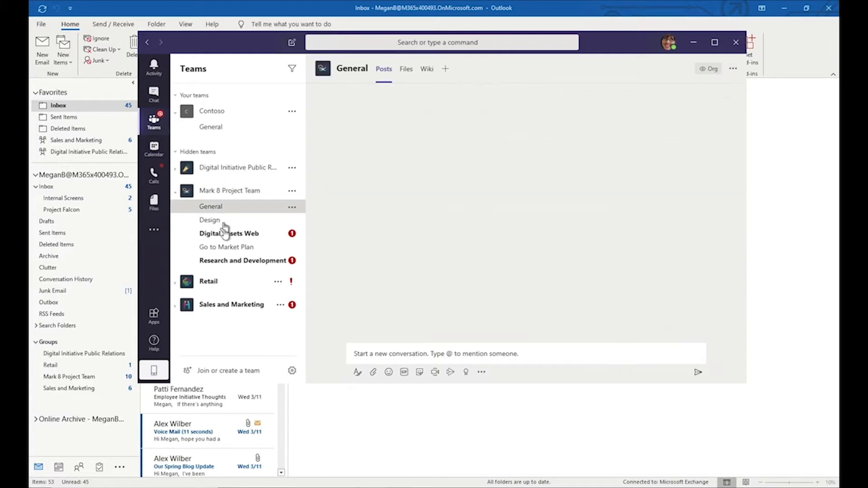
left_click(228, 221)
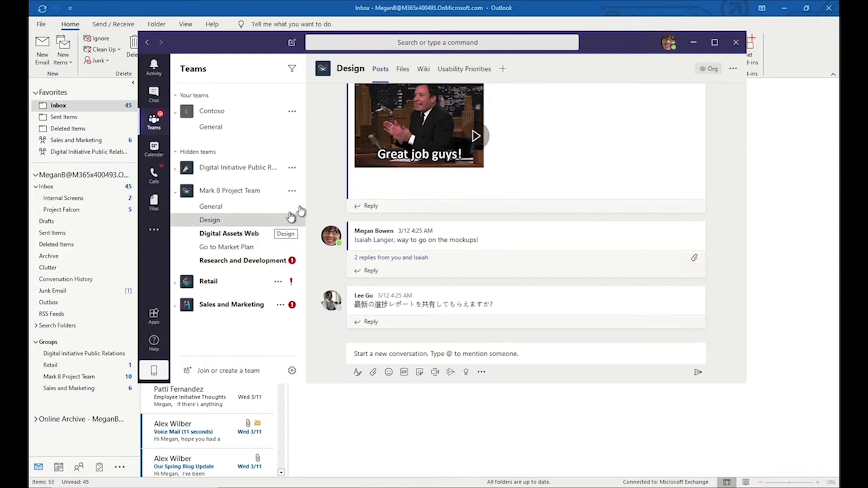
left_click(404, 78)
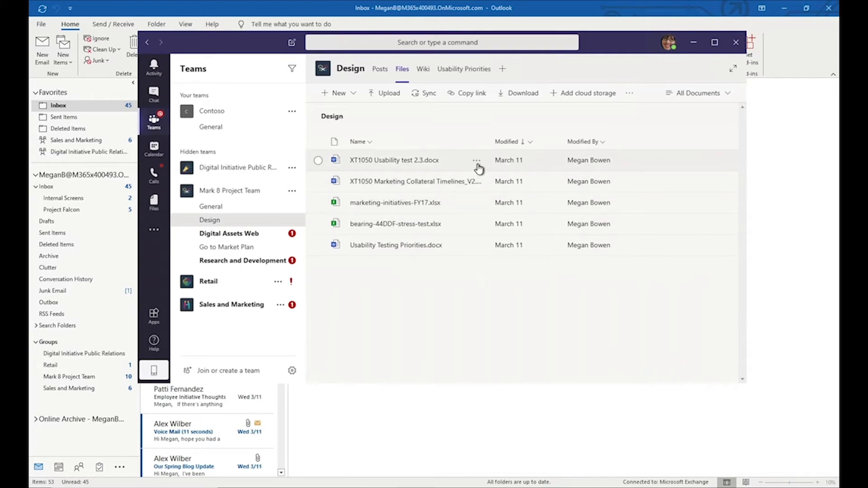
Step: Open XT1050 Usability test 2.3.docx from the Design channel in Word and look through its pages
left_click(476, 161)
mouse_move(519, 167)
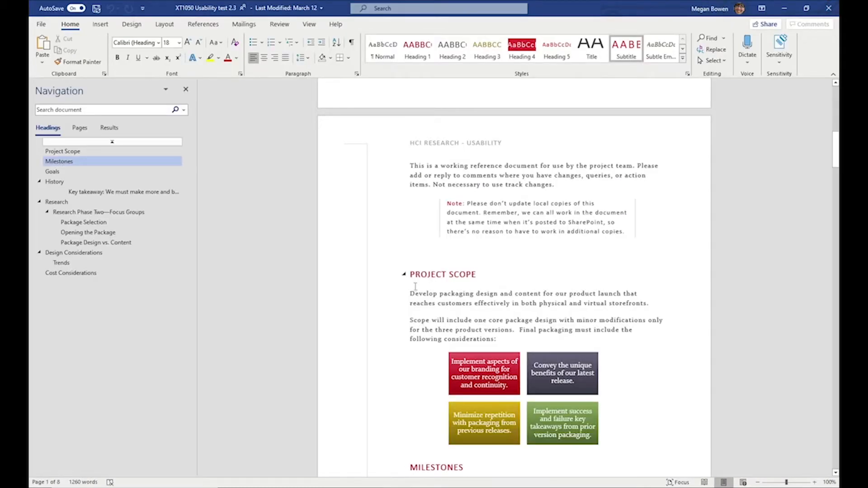
scroll(415, 288, "down", 20)
scroll(416, 285, "down", 8)
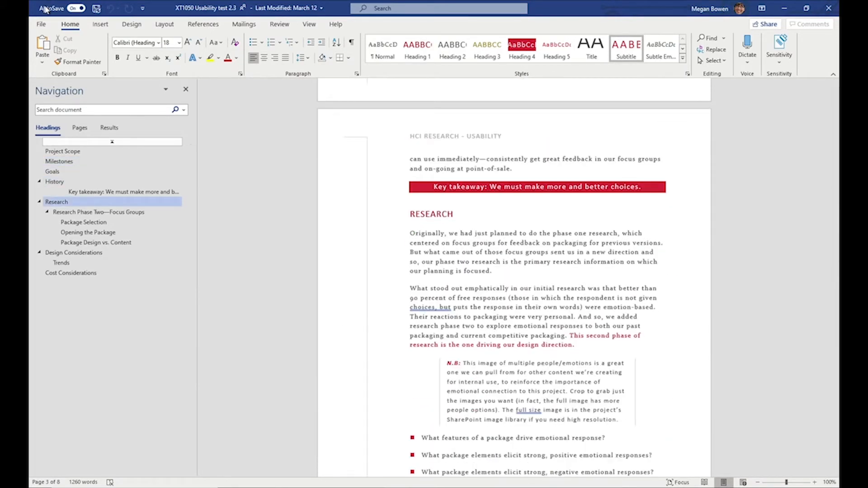
left_click(75, 9)
scroll(742, 462, "up", 20)
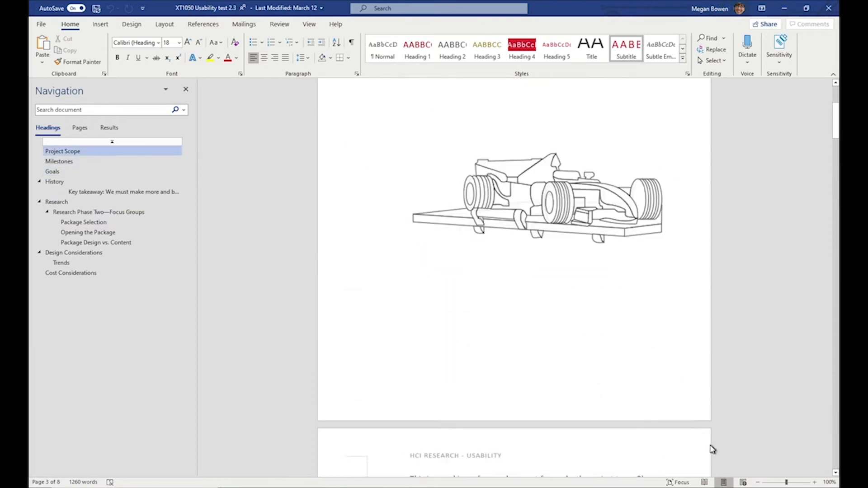
scroll(712, 449, "up", 5)
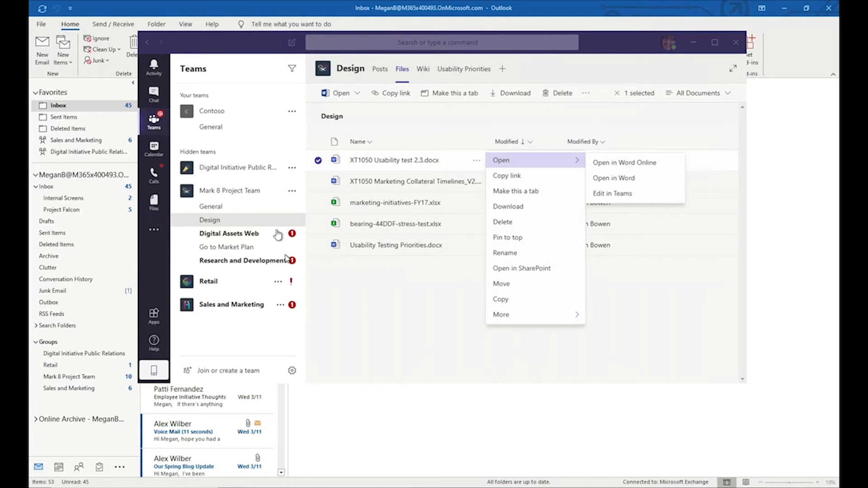
Step: Start an announcement in the Mark 8 Project Team's General channel with the headline "We're working from home"
left_click(247, 169)
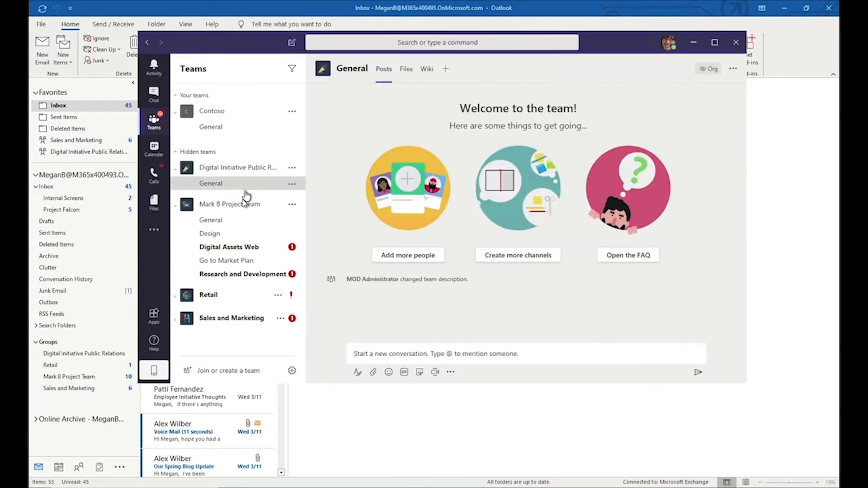
left_click(236, 221)
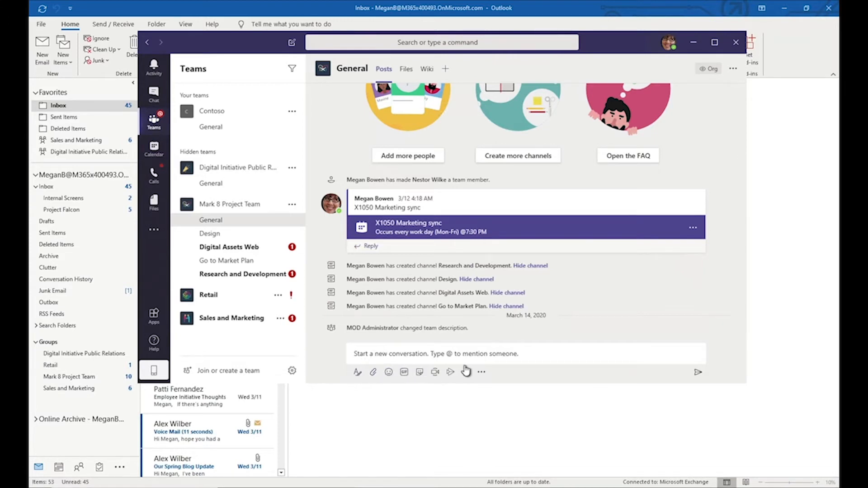
left_click(357, 371)
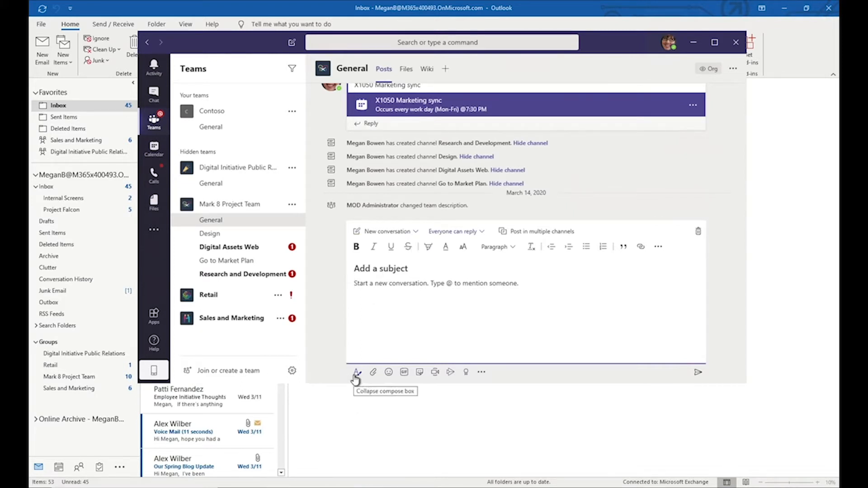
left_click(405, 232)
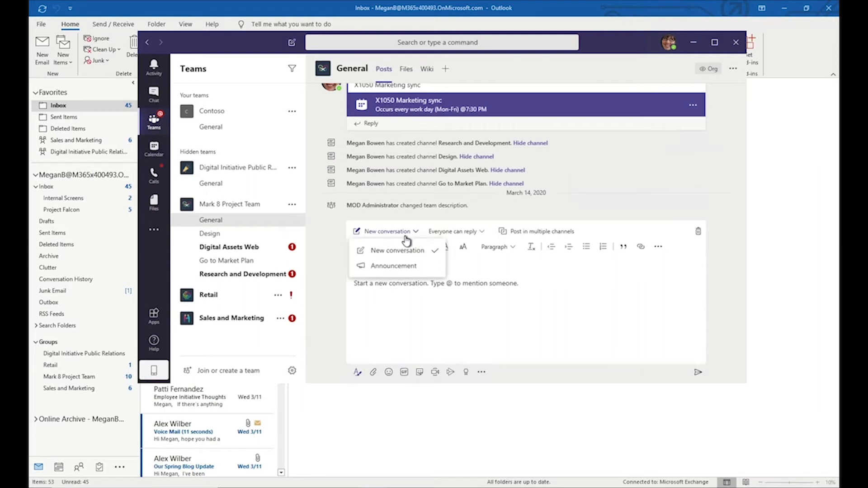
left_click(398, 266)
type("We're working from home")
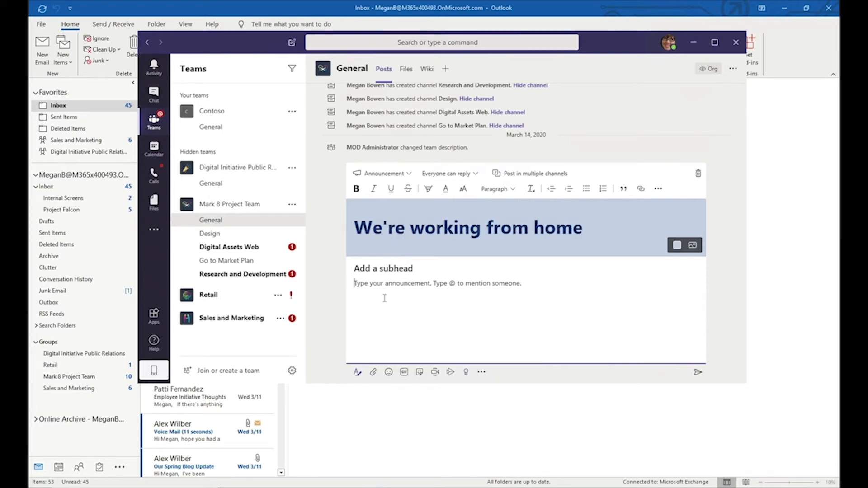
Step: Write "Working from home habits will be shared by HR" as the announcement's body and mark it as important
type("Working from hom")
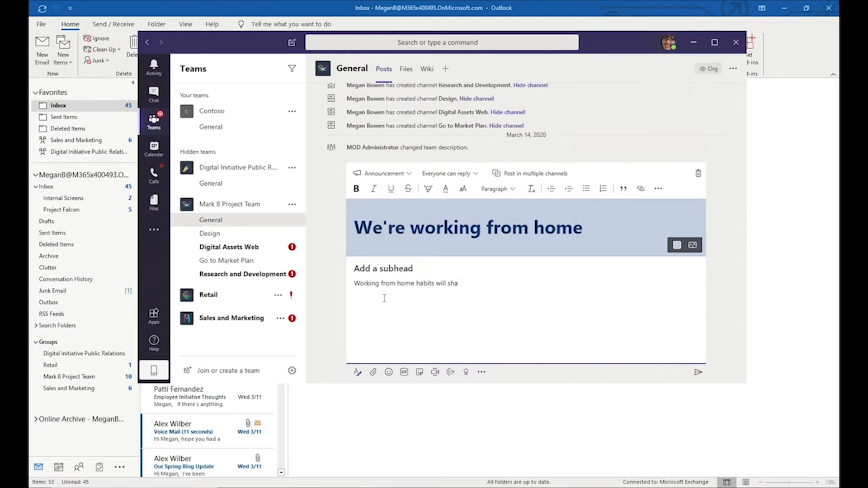
type("e habits will be shared by")
left_click(657, 191)
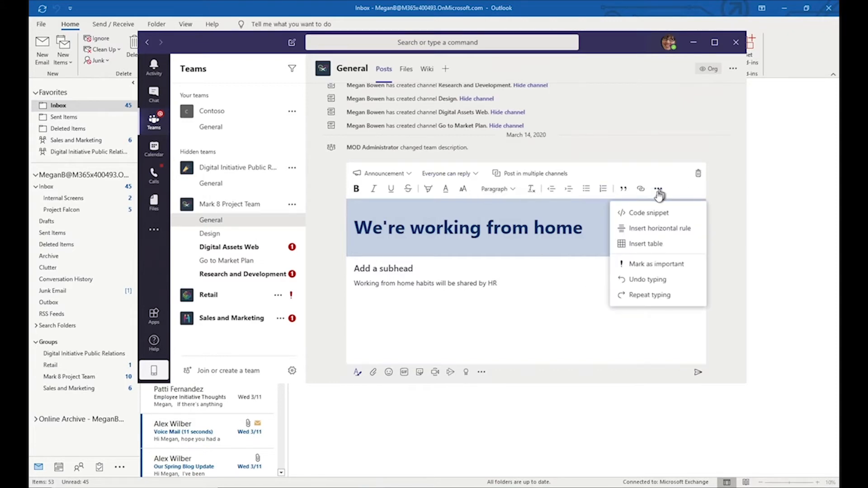
left_click(666, 264)
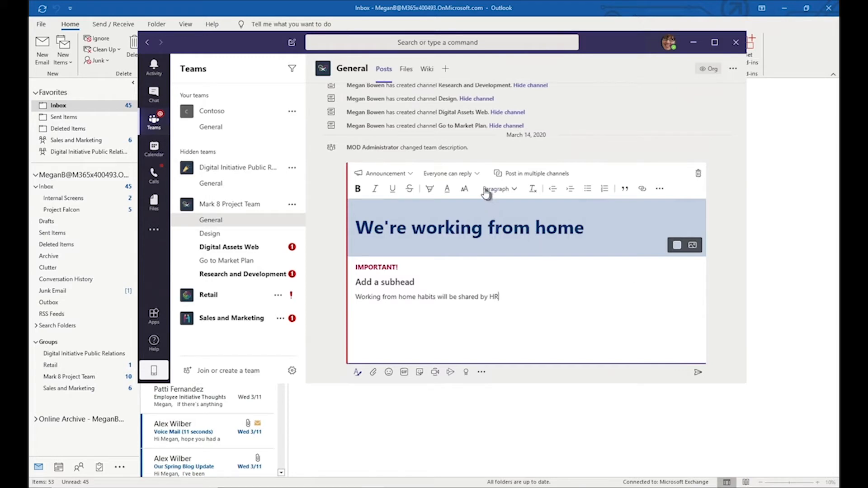
Step: Restrict replies to "You and moderators can reply" and post the announcement
left_click(475, 174)
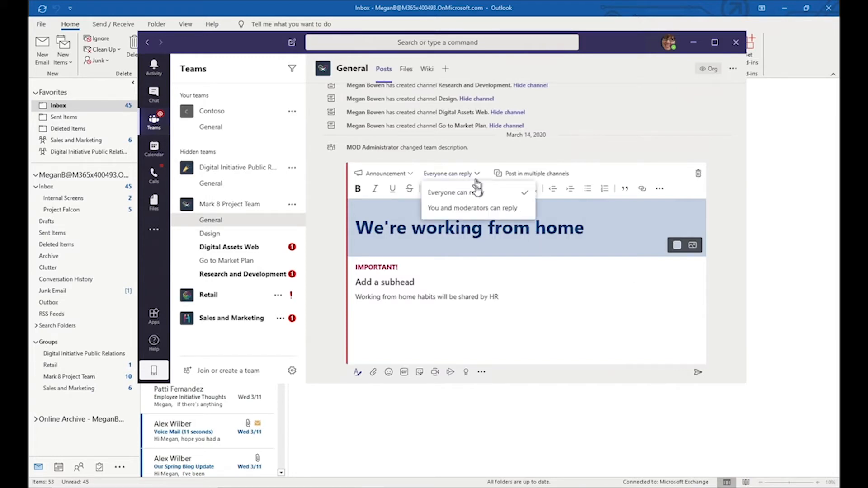
left_click(479, 209)
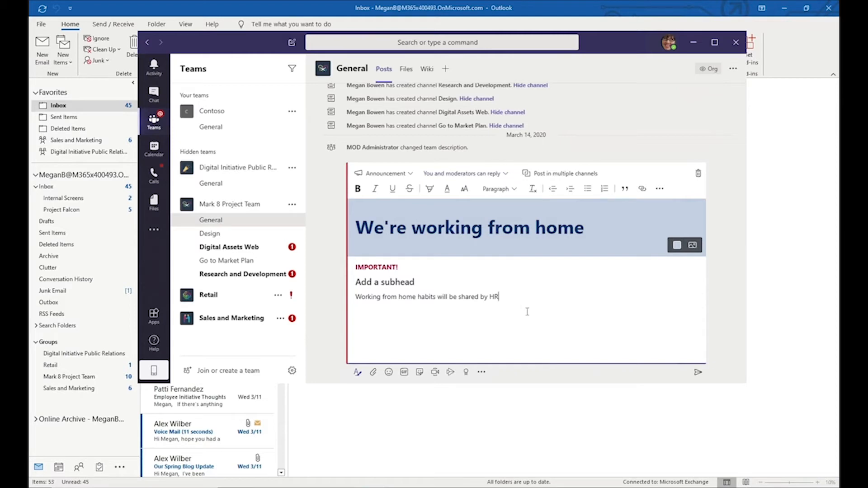
left_click(696, 372)
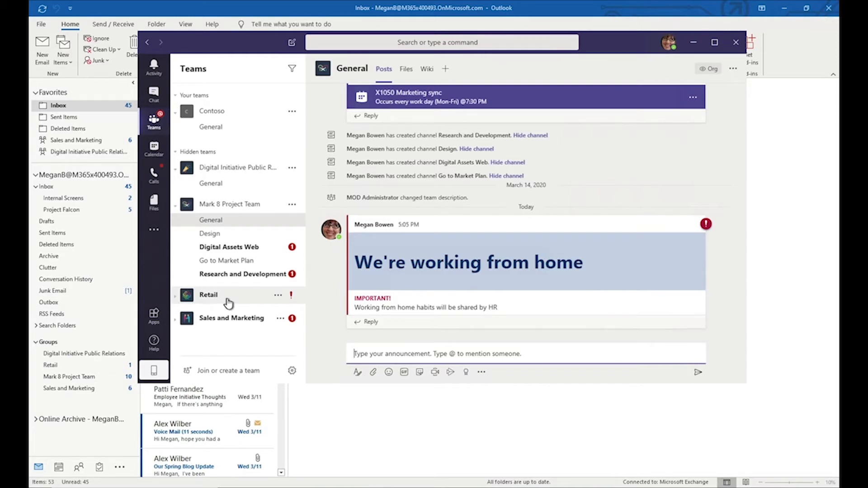
Step: Open the page for joining or creating a team and activate the team code entry
left_click(206, 371)
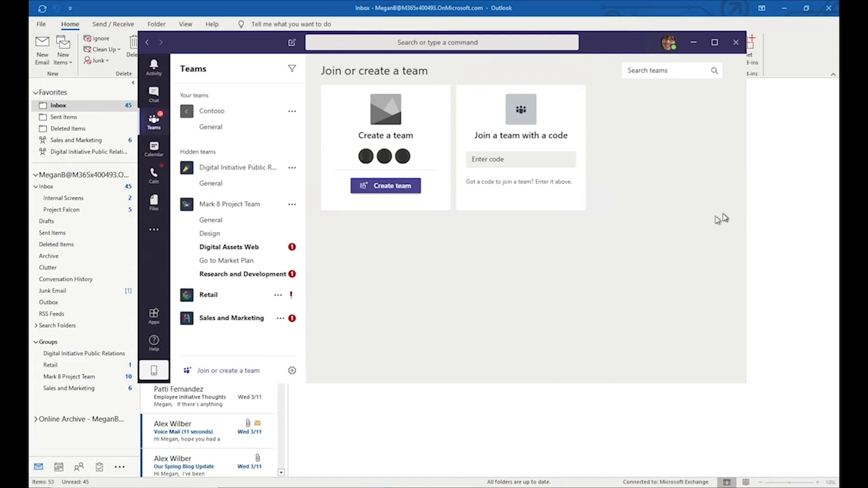
left_click(531, 163)
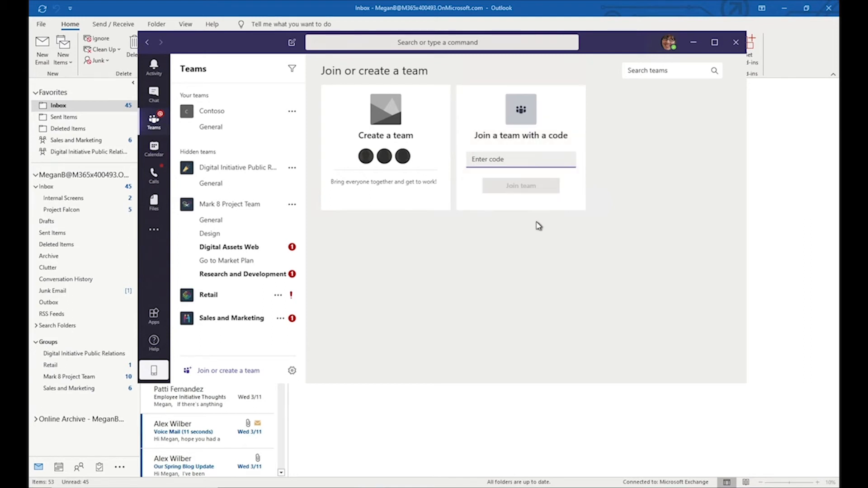
Step: Compare the work-week schedule in the Teams calendar with the month view in the Outlook calendar, ending back in Teams
left_click(236, 126)
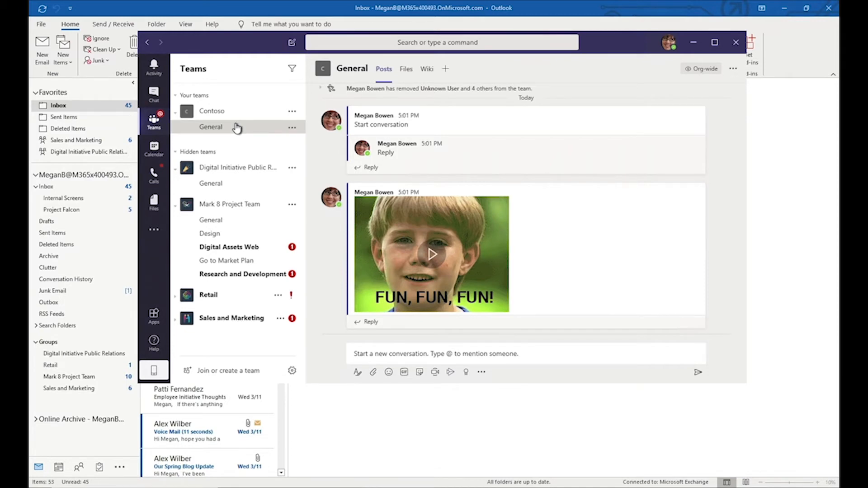
left_click(154, 149)
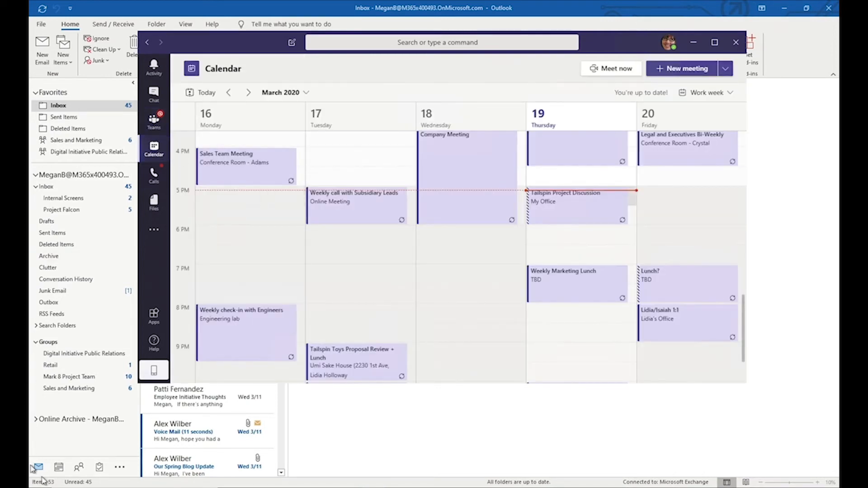
left_click(58, 469)
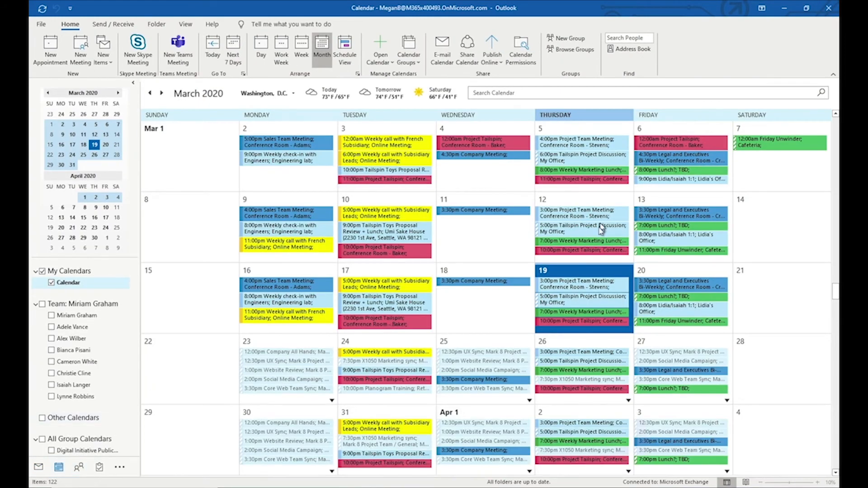
key("super")
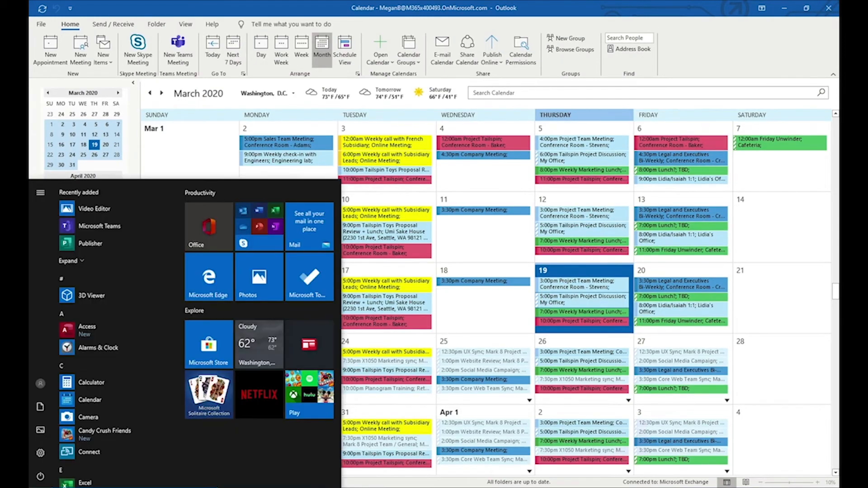
key("alt+Tab")
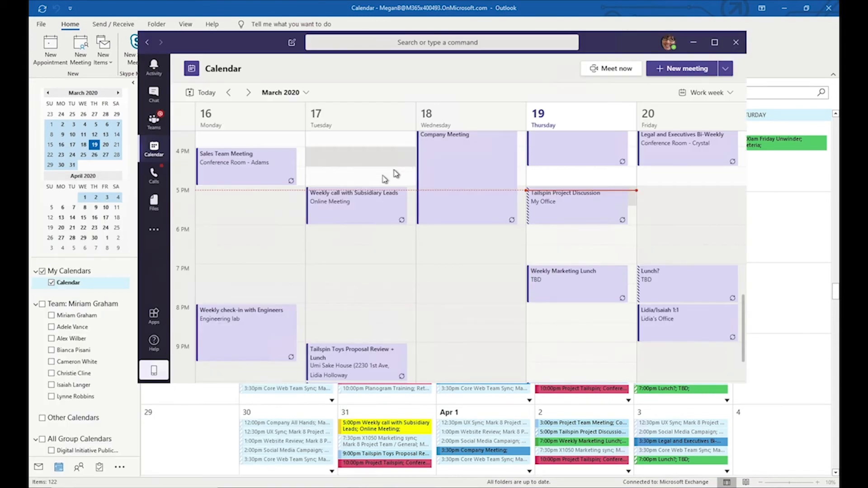
scroll(407, 283, "down", 2)
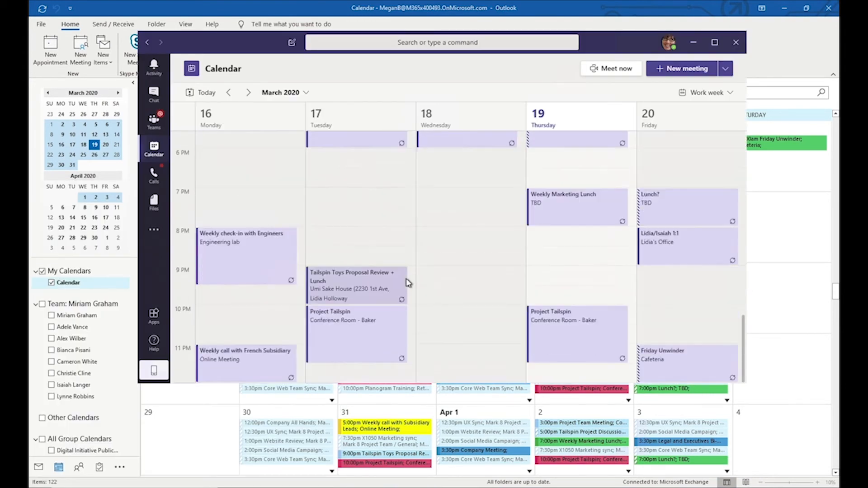
scroll(406, 283, "up", 2)
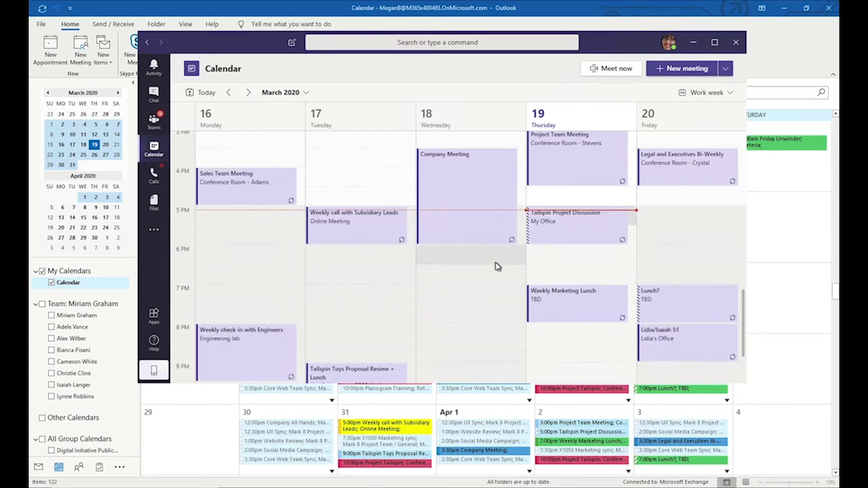
Step: Create a new meeting titled "HR Brief" and add the colleague from Sales as a required attendee
left_click(662, 71)
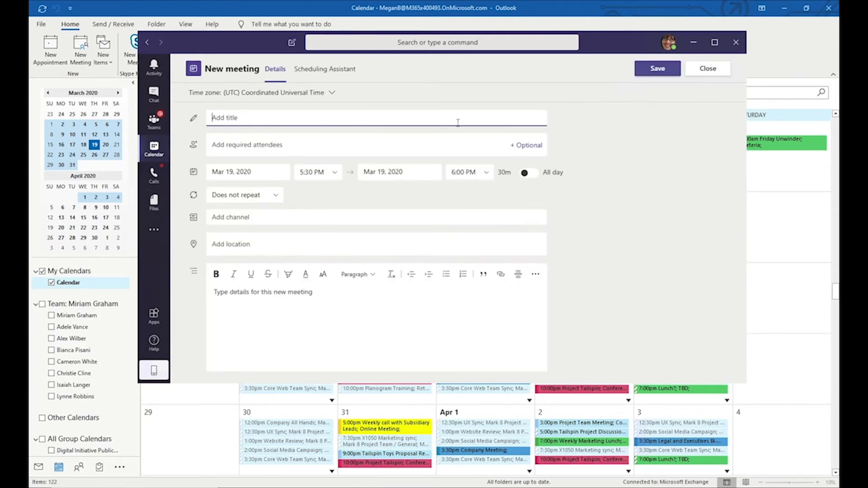
type("HR Brief")
left_click(446, 140)
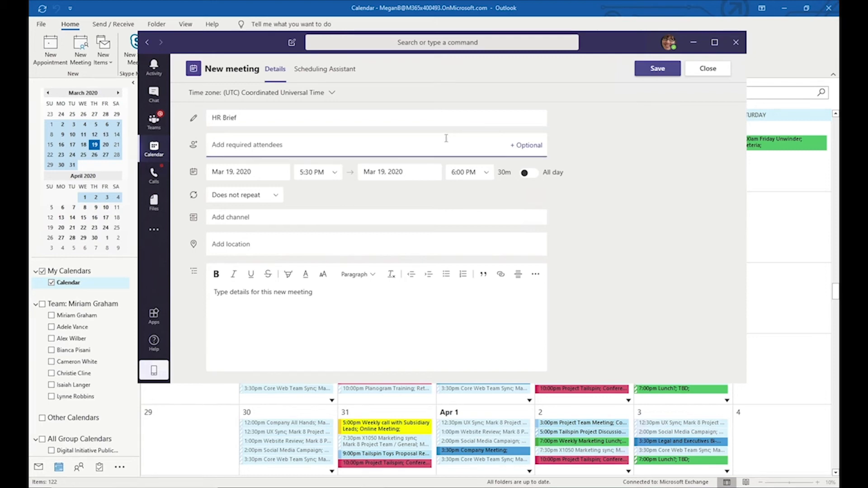
type("isai")
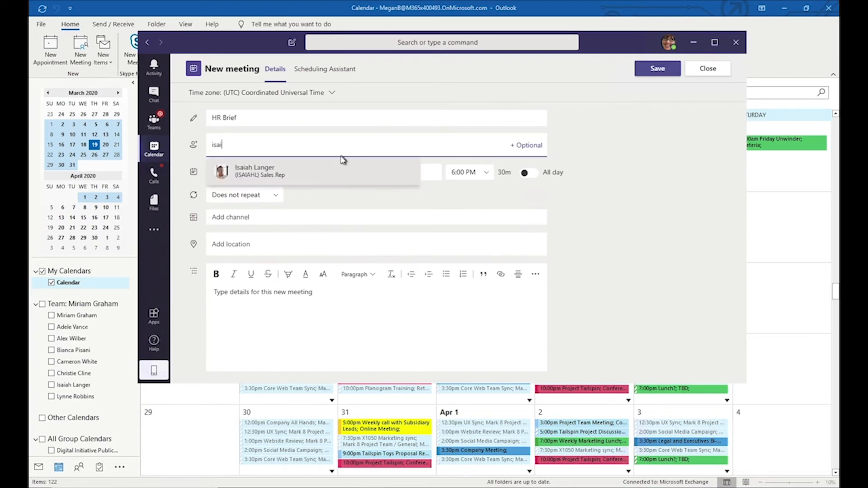
left_click(333, 168)
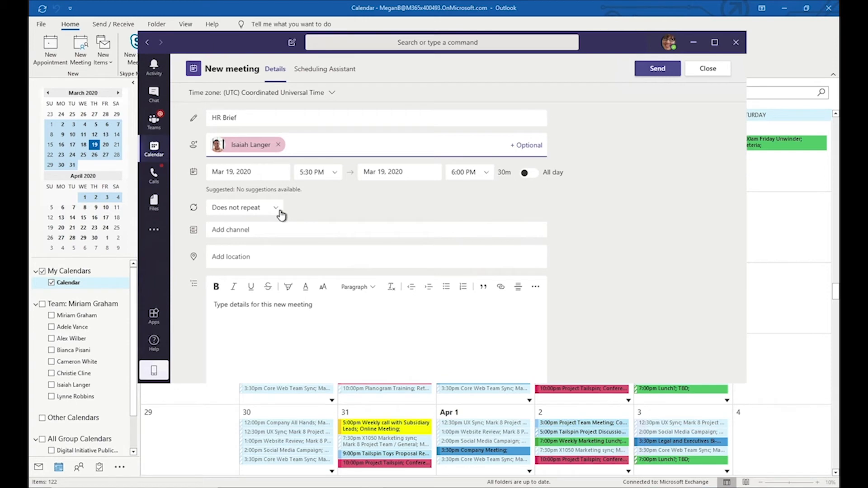
Step: Enter "What we're going to talk about..." as the meeting details without selecting a channel, and send the invitation
left_click(272, 230)
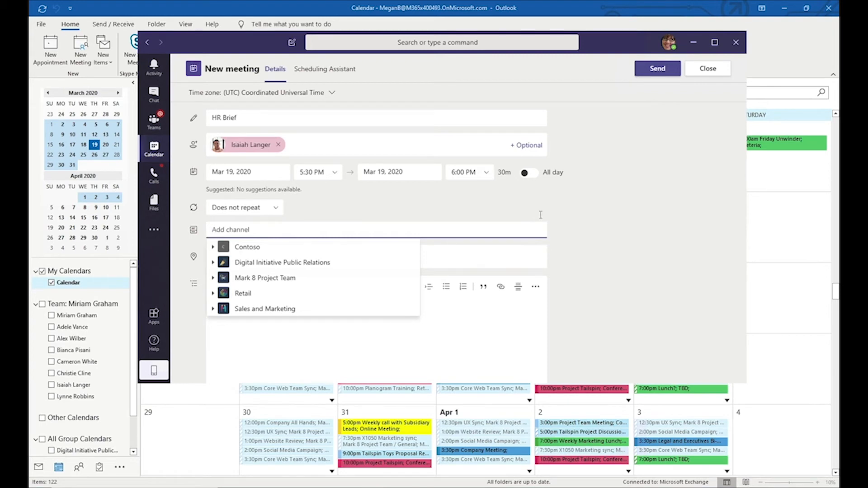
left_click(405, 305)
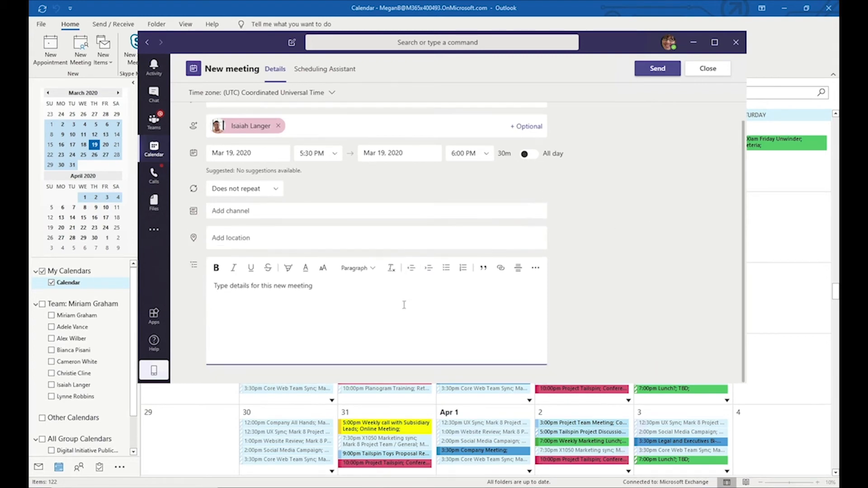
type("What we're going to talk about...")
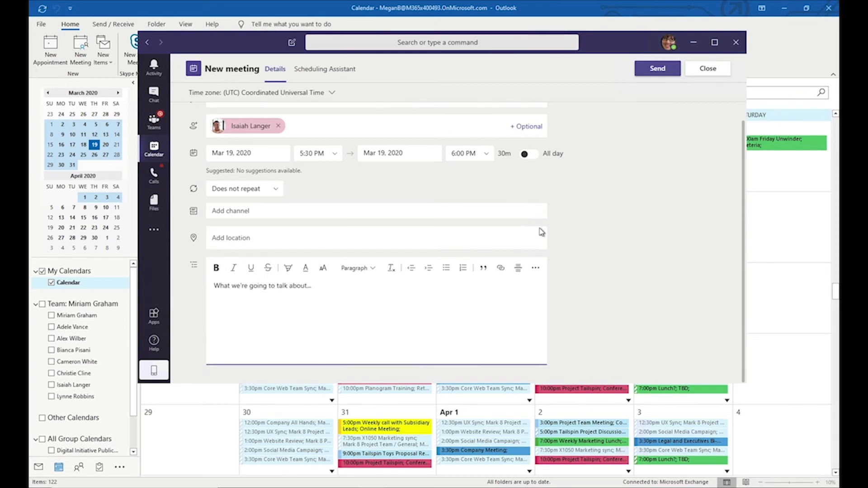
scroll(542, 232, "up", 1)
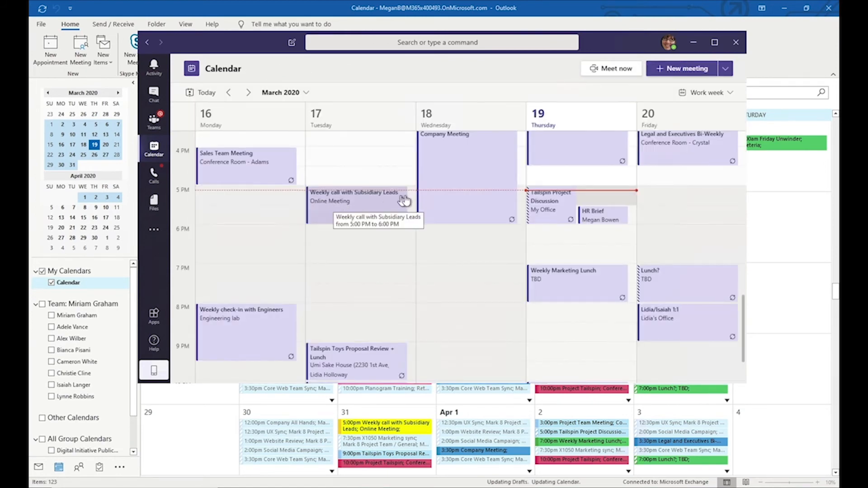
Step: Review the HR Brief meeting's details from Thursday the 19th, including its Teams join link, and return to the calendar
scroll(460, 207, "up", 3)
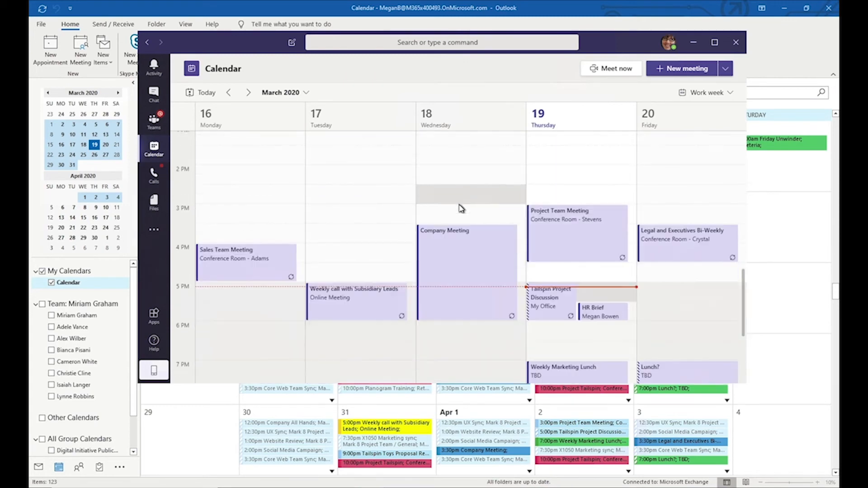
scroll(460, 207, "down", 3)
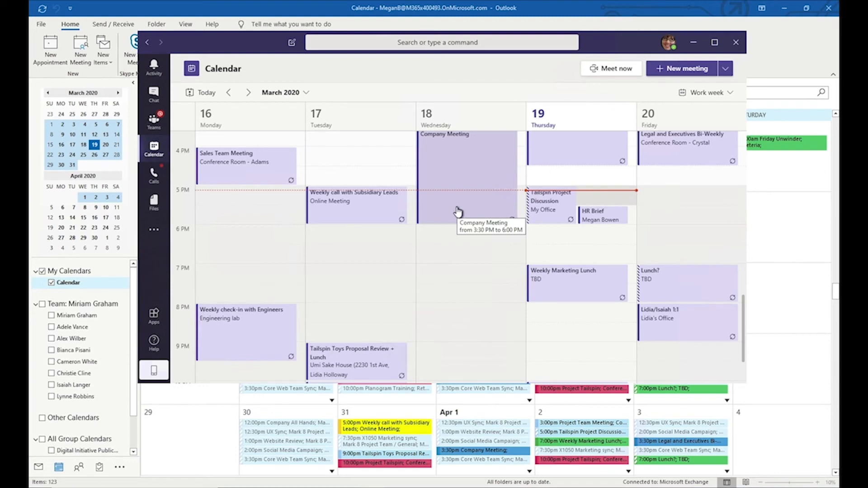
double_click(584, 220)
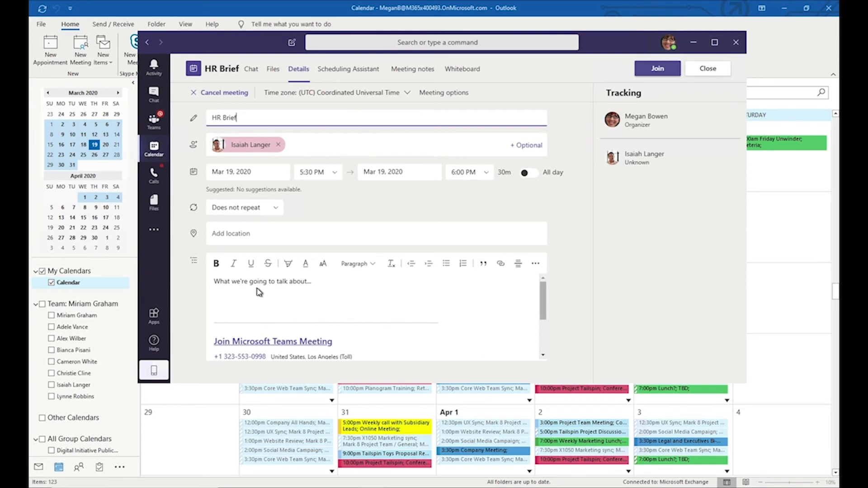
left_click(155, 148)
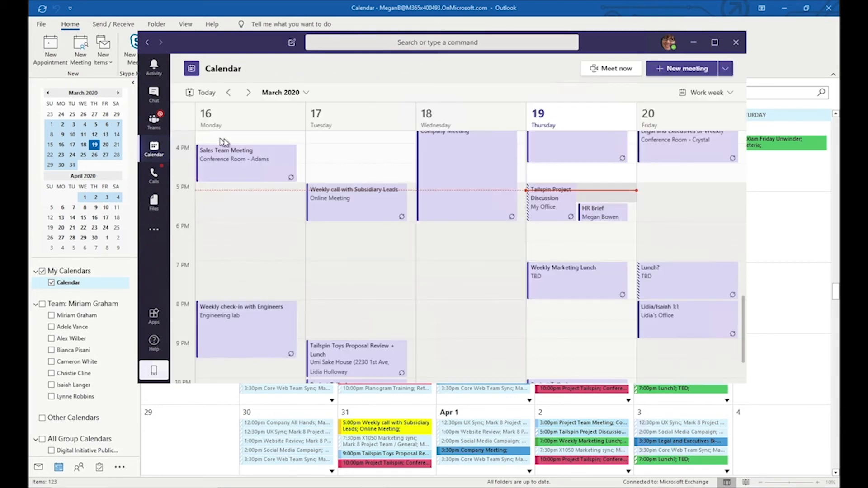
Step: Examine the activity feed's replies, reactions and mentions, opening several entries to see their channel conversations
left_click(154, 67)
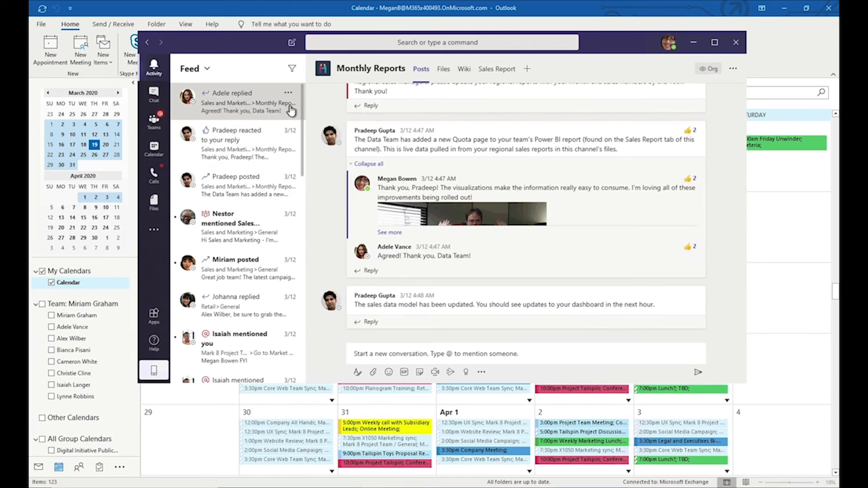
left_click(248, 161)
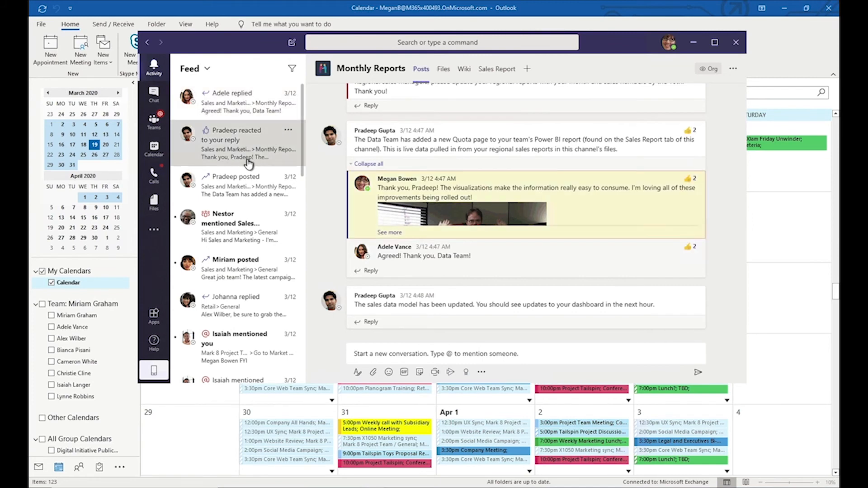
scroll(249, 163, "down", 3)
scroll(249, 163, "down", 5)
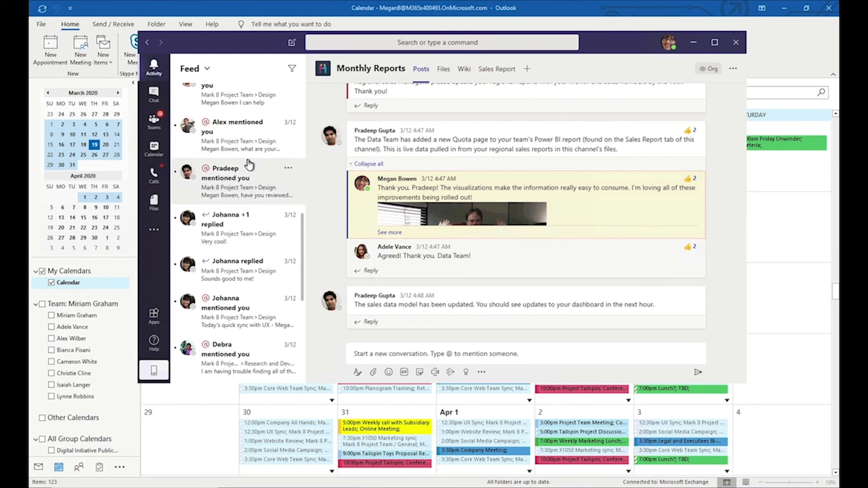
scroll(265, 163, "up", 4)
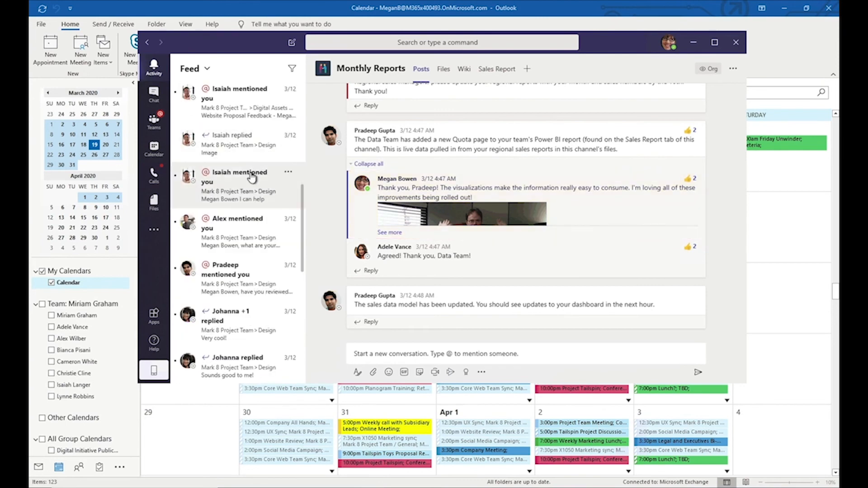
left_click(250, 181)
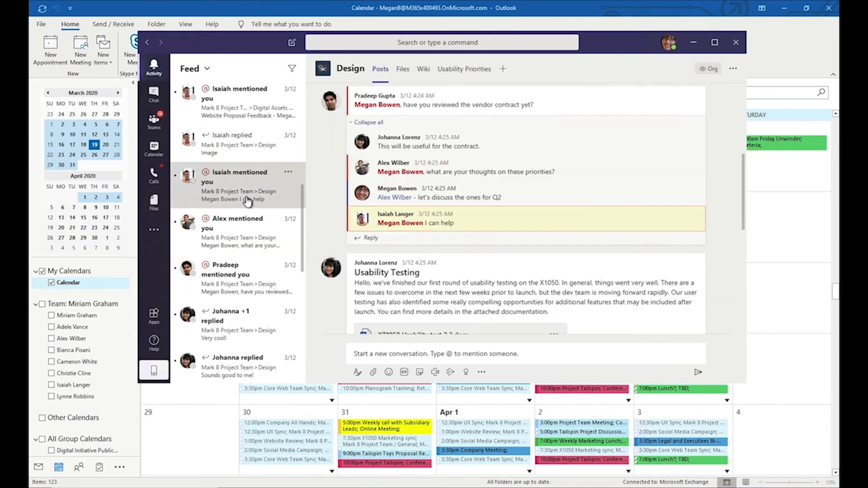
scroll(247, 202, "down", 7)
scroll(248, 203, "up", 13)
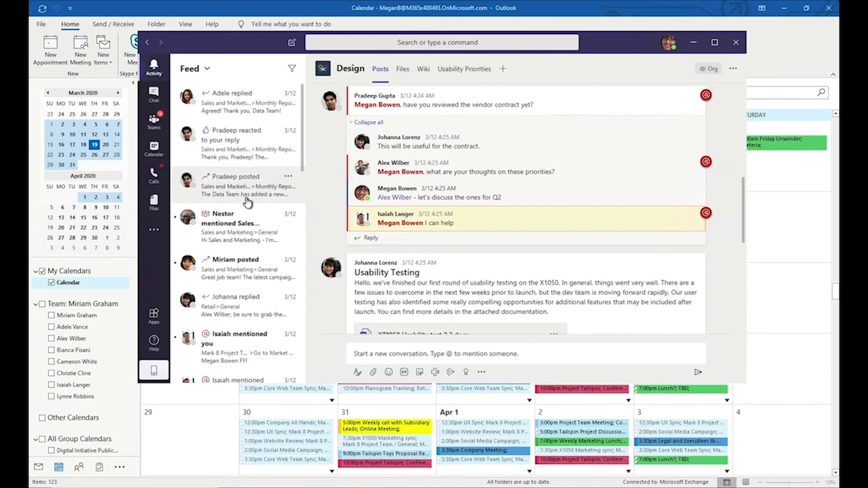
left_click(235, 103)
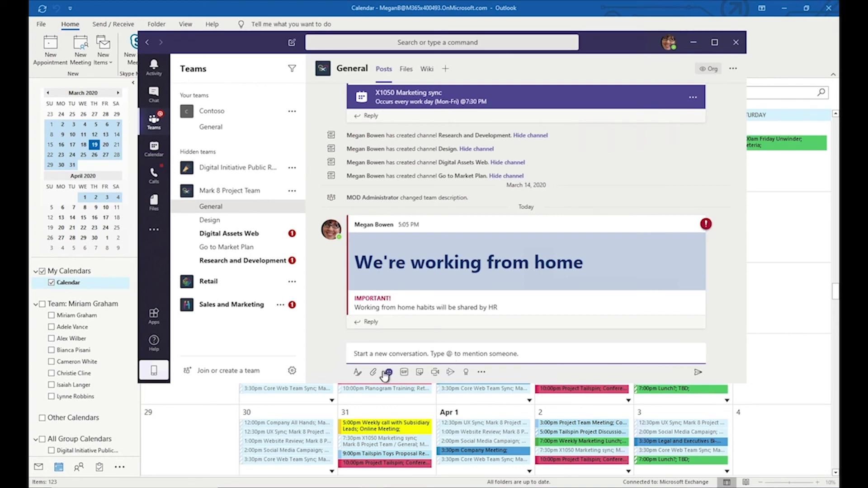
Step: Browse the stickers, GIFs and emojis available for a new conversation in the Mark 8 Project Team's General channel
left_click(417, 373)
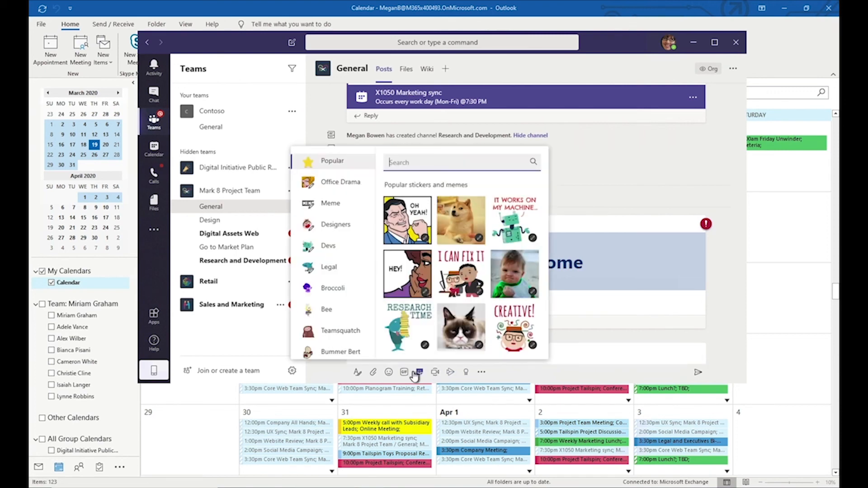
left_click(406, 374)
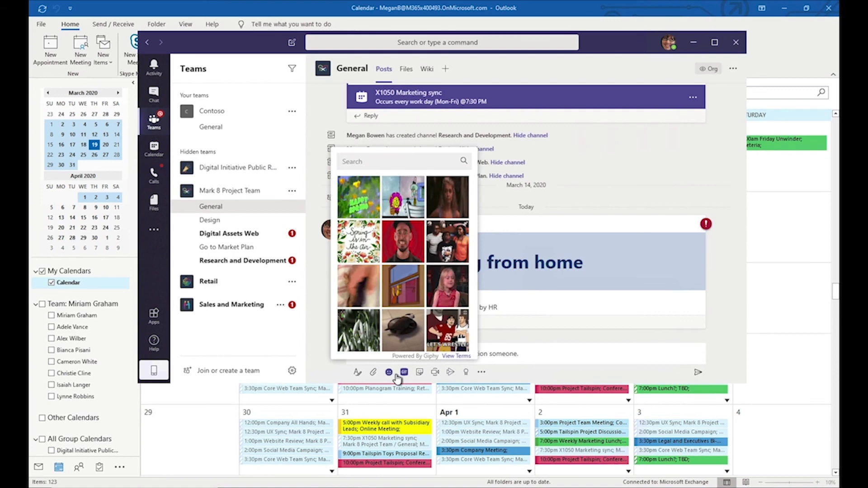
left_click(395, 373)
left_click(394, 374)
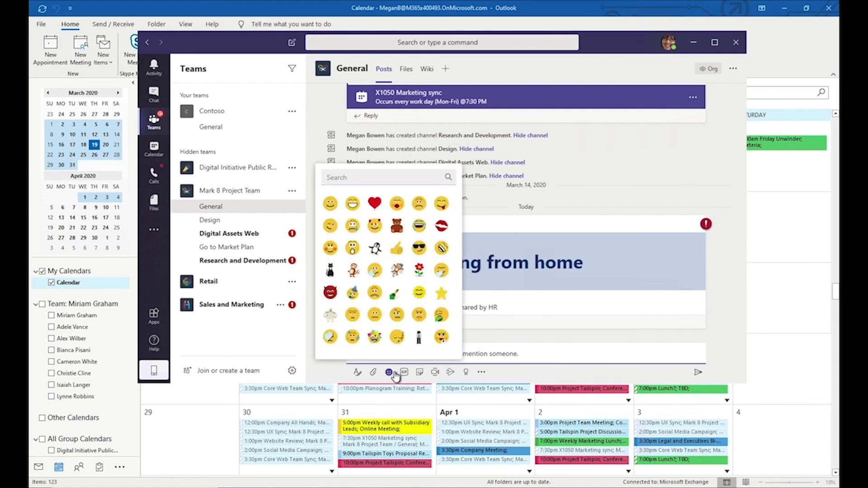
left_click(405, 353)
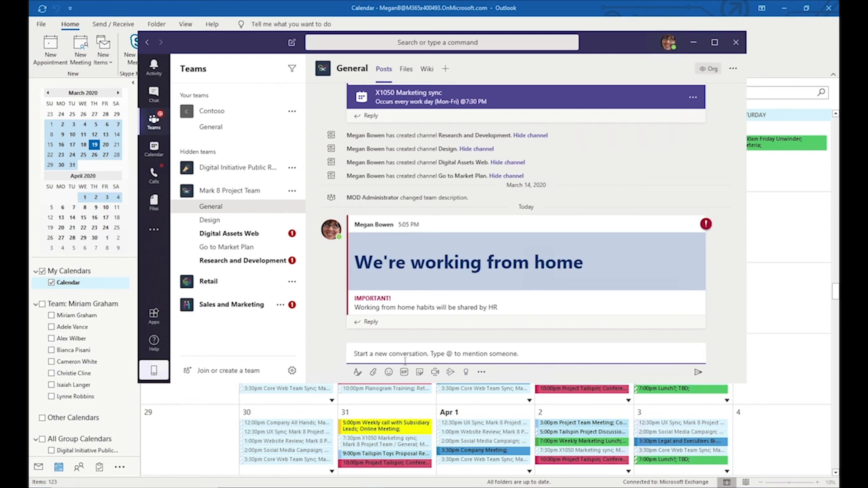
Step: Search the GIFs for "fun" and post the one with the pig in the Mark 8 Project Team's General channel
left_click(404, 372)
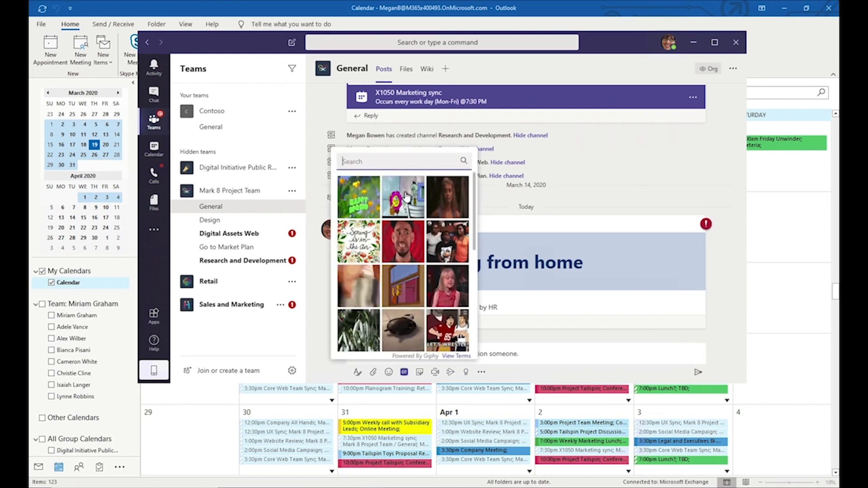
type("fun")
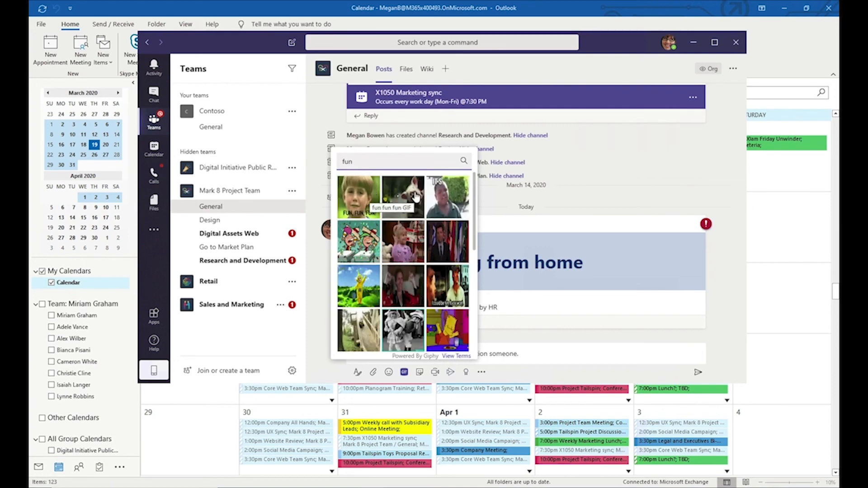
left_click(415, 197)
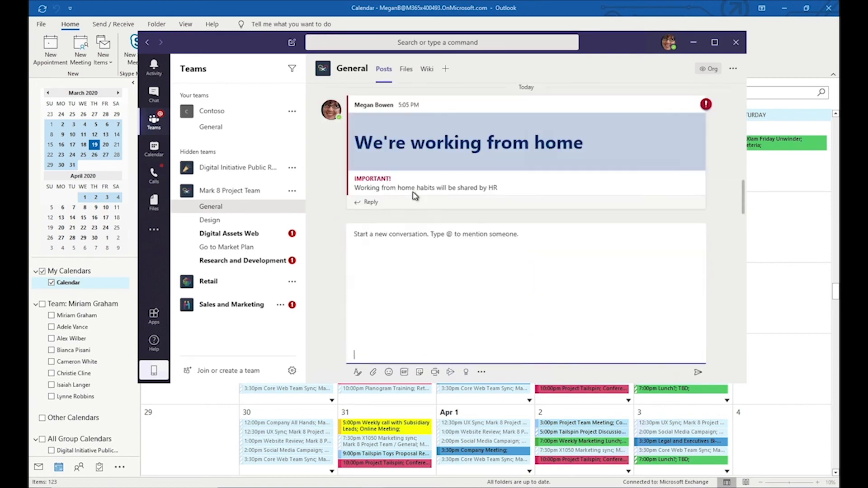
key("Return")
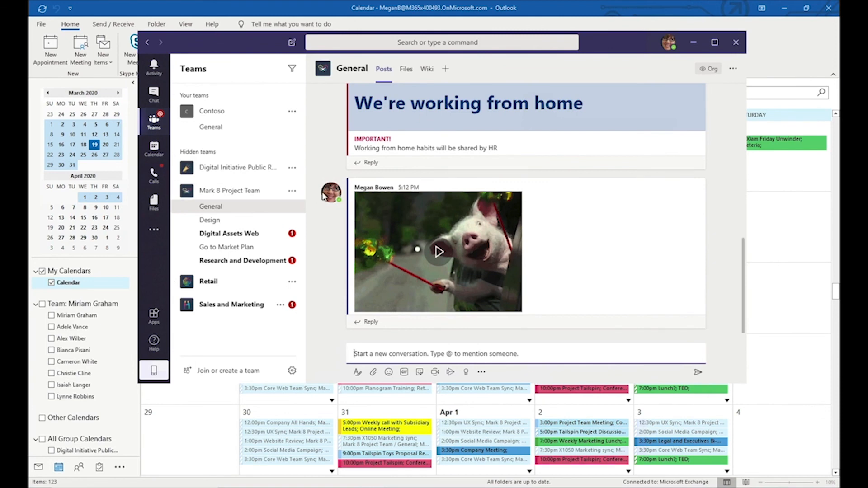
mouse_move(324, 195)
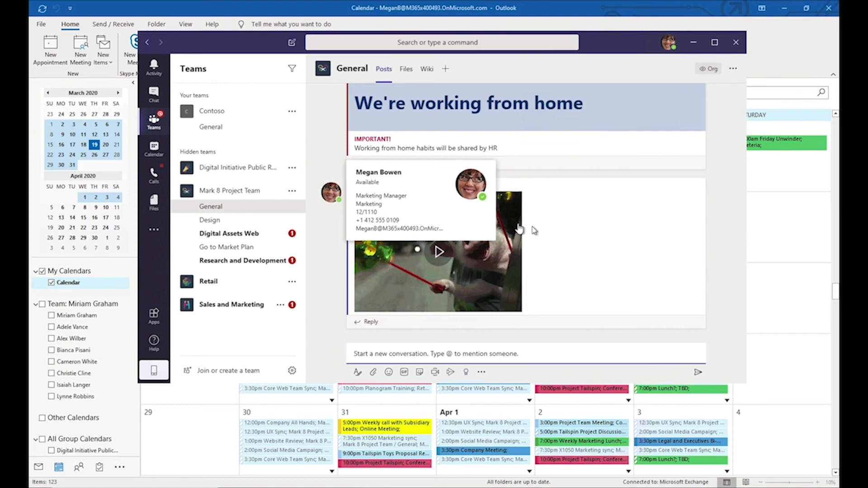